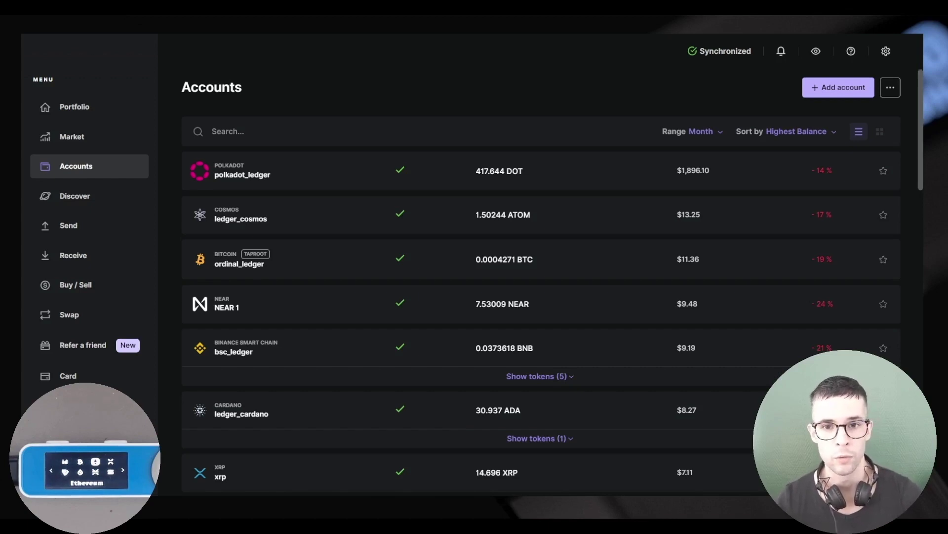
Check the app version information in Settings, then go back to the Accounts list
{"action": "left_click", "coordinate": [885, 54]}
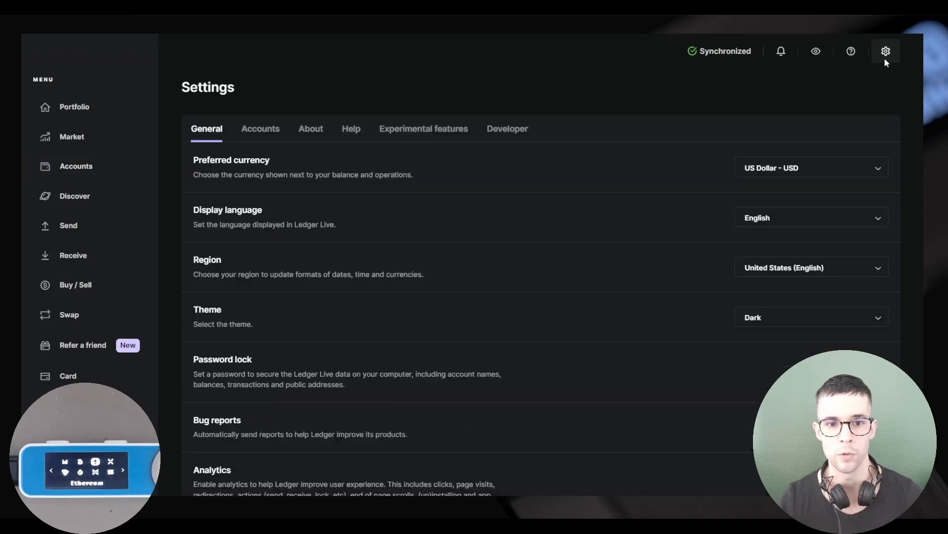
{"action": "left_click", "coordinate": [312, 129]}
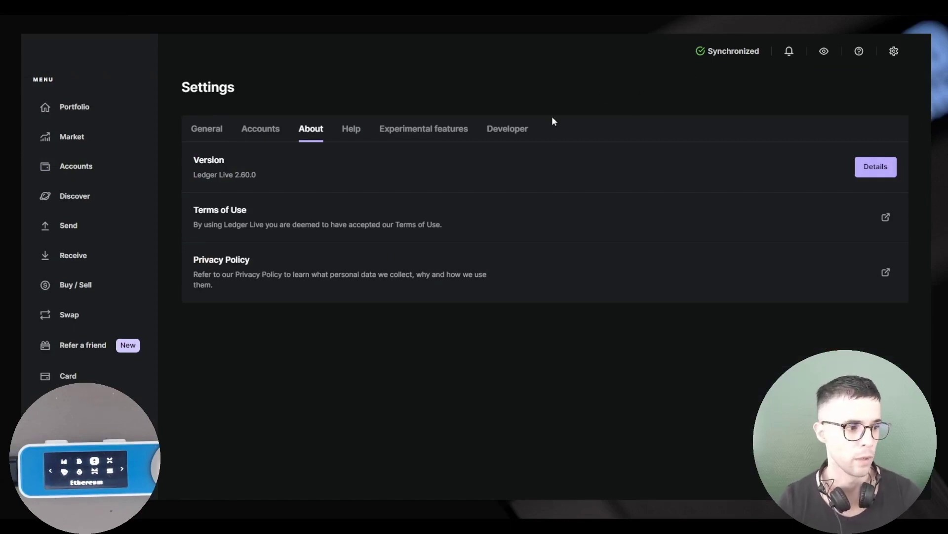
{"action": "left_click", "coordinate": [89, 169]}
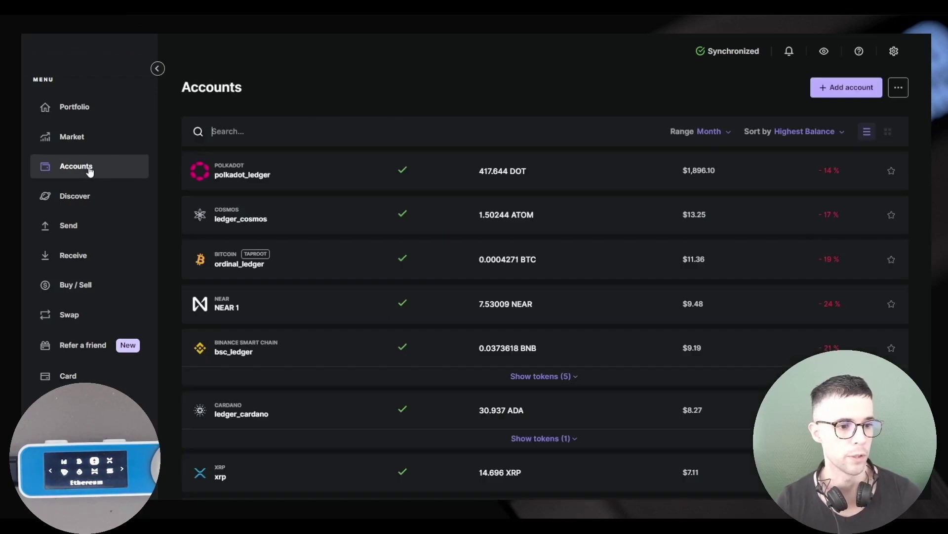
Start adding a new account and pick Arbitrum (ETH) after searching 'arbitrum'
{"action": "left_click", "coordinate": [851, 88]}
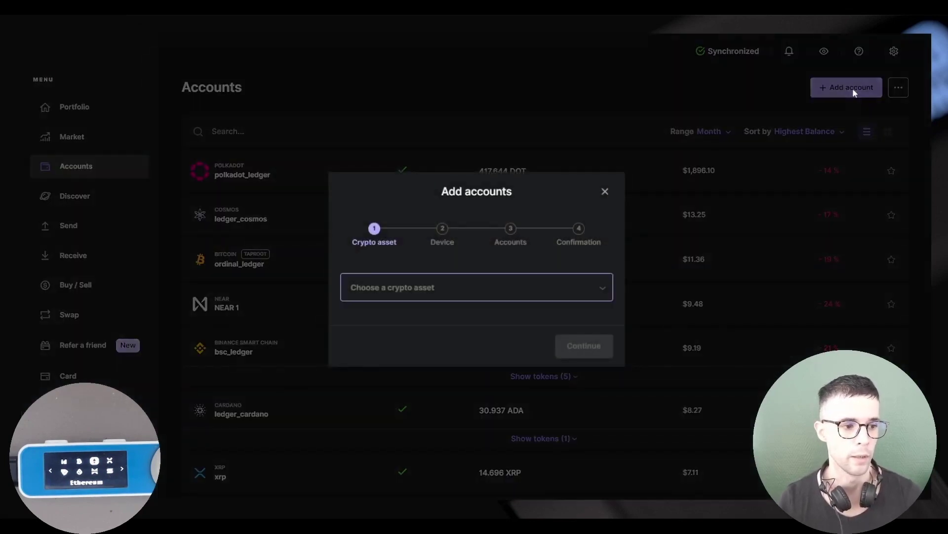
{"action": "left_click", "coordinate": [405, 287]}
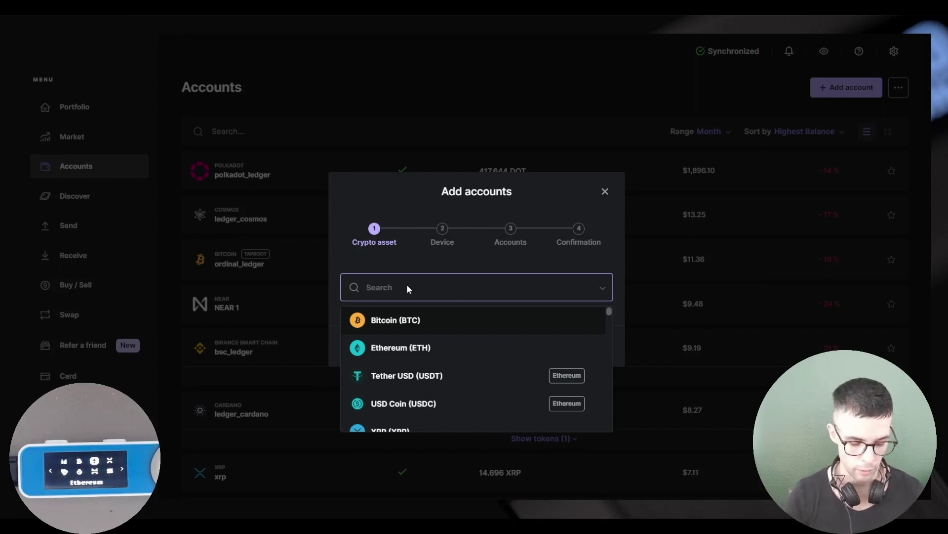
{"action": "type", "text": "arbitrum"}
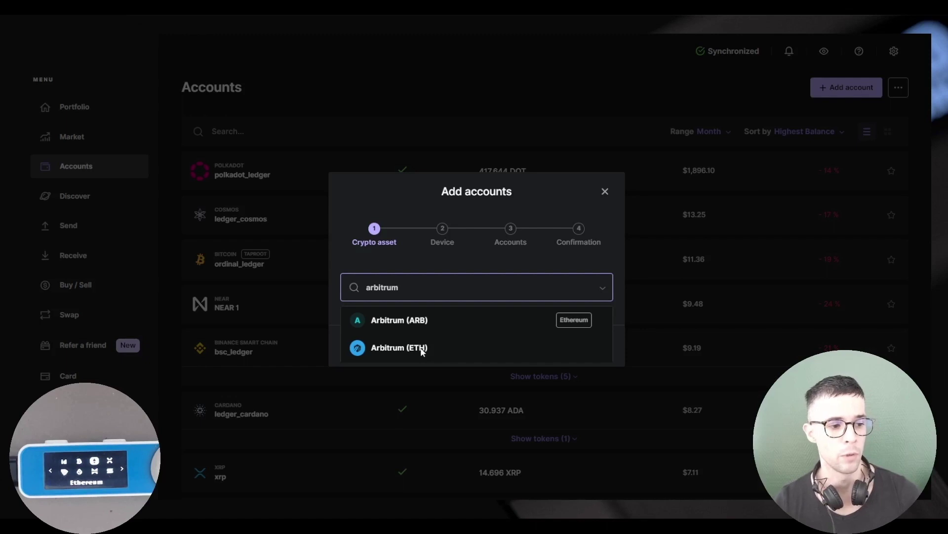
{"action": "left_click", "coordinate": [422, 349]}
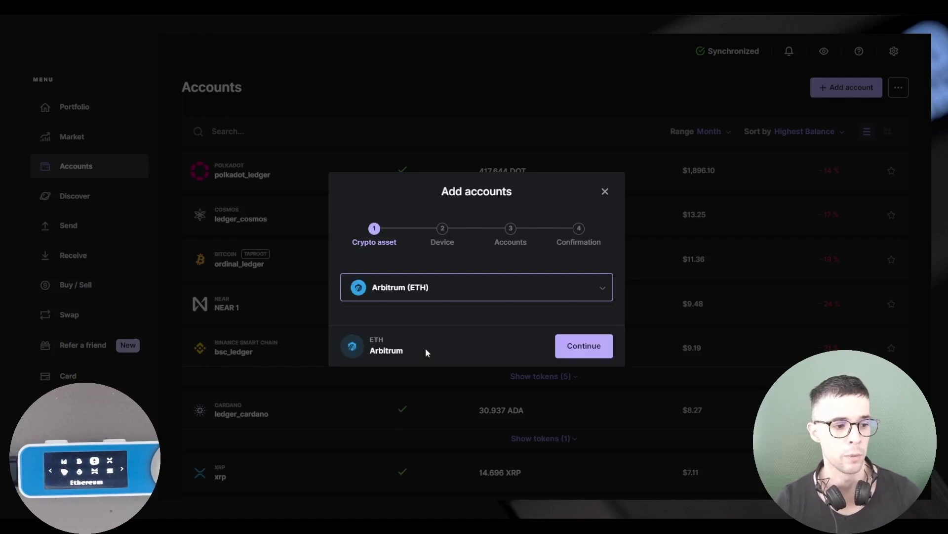
Pass the device step, rename the account to arbitrum_ledger, add it and finish
{"action": "left_click", "coordinate": [590, 343]}
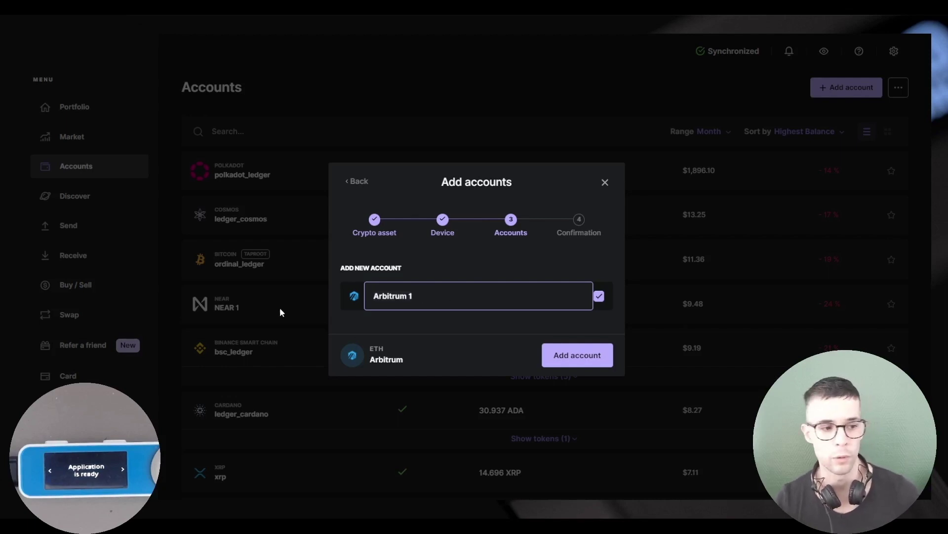
{"action": "key", "text": "ctrl+a"}
{"action": "key", "text": "BackSpace"}
{"action": "type", "text": "a"}
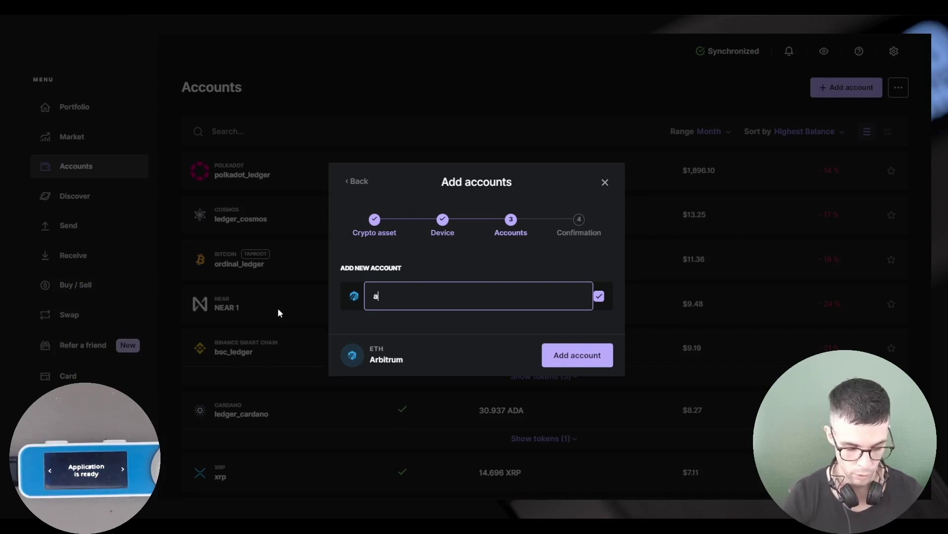
{"action": "type", "text": "rb"}
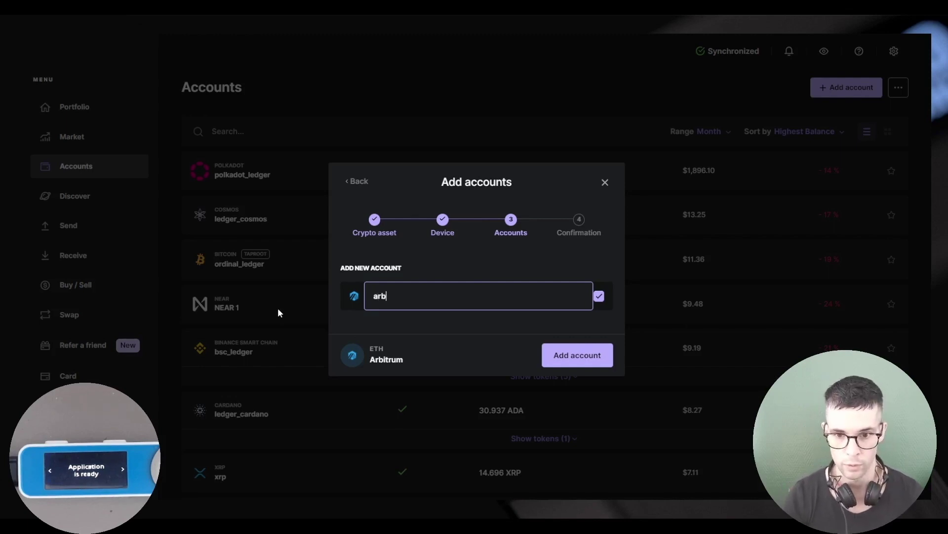
{"action": "type", "text": "i"}
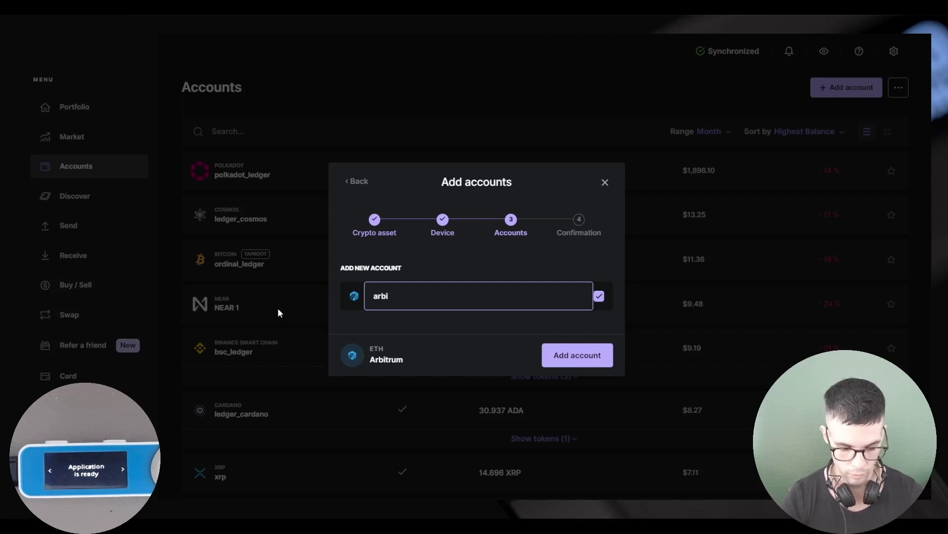
{"action": "type", "text": "trum_ledger"}
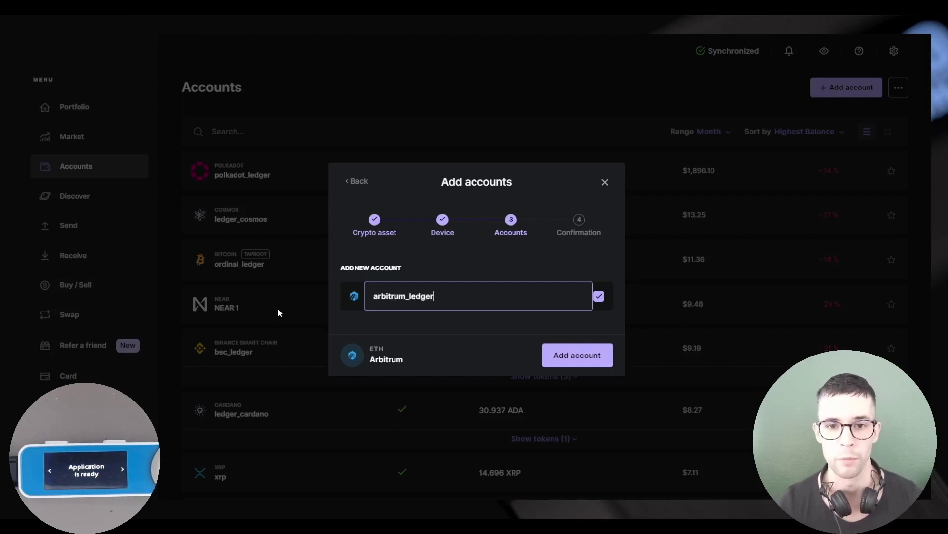
{"action": "left_click", "coordinate": [596, 359]}
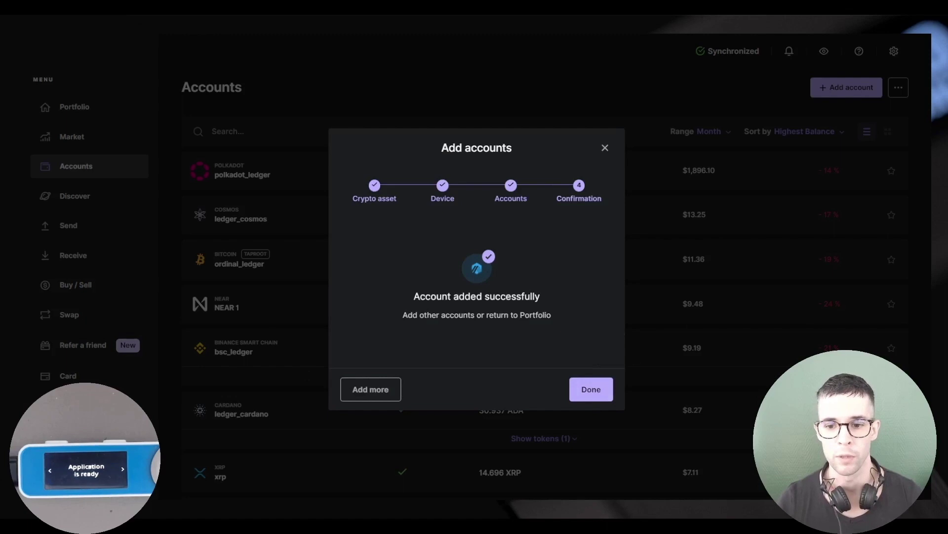
{"action": "left_click", "coordinate": [592, 389]}
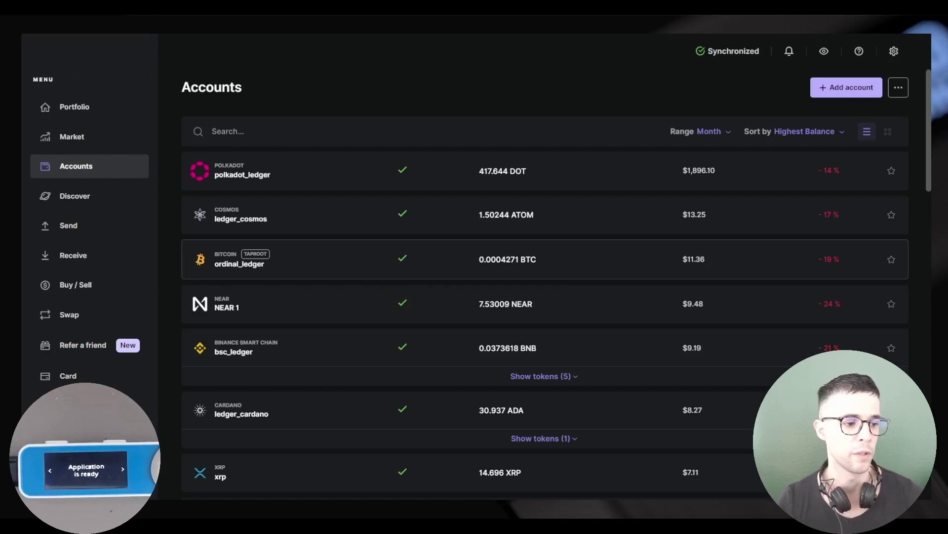
Open the arbitrum_ledger account and start receiving funds to get its address
{"action": "scroll", "coordinate": [544, 269], "scroll_direction": "down", "scroll_amount": 15}
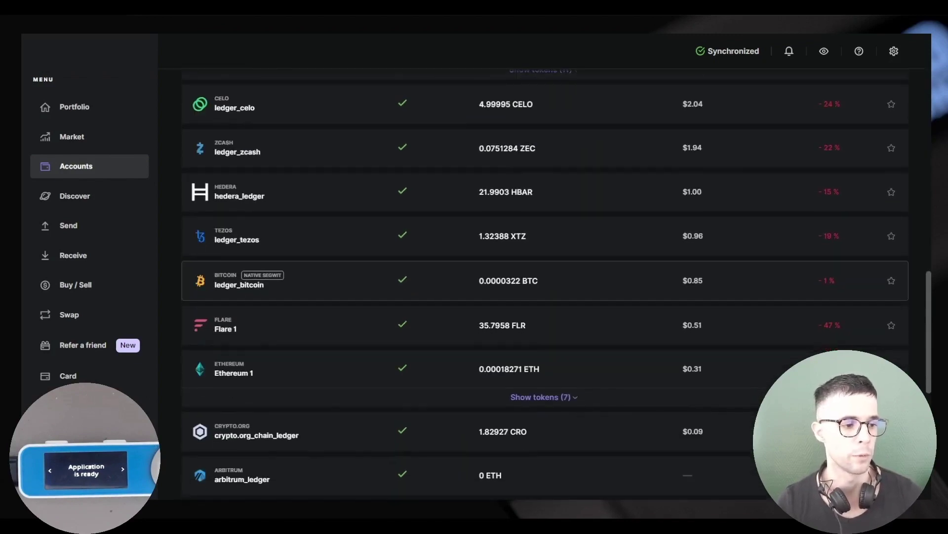
{"action": "scroll", "coordinate": [543, 270], "scroll_direction": "down", "scroll_amount": 5}
{"action": "left_click", "coordinate": [543, 185]}
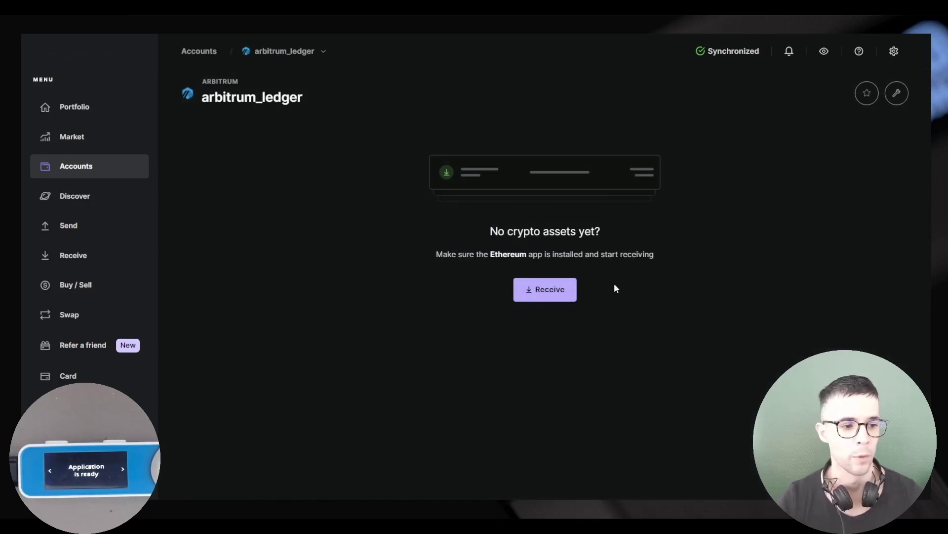
{"action": "left_click", "coordinate": [549, 291]}
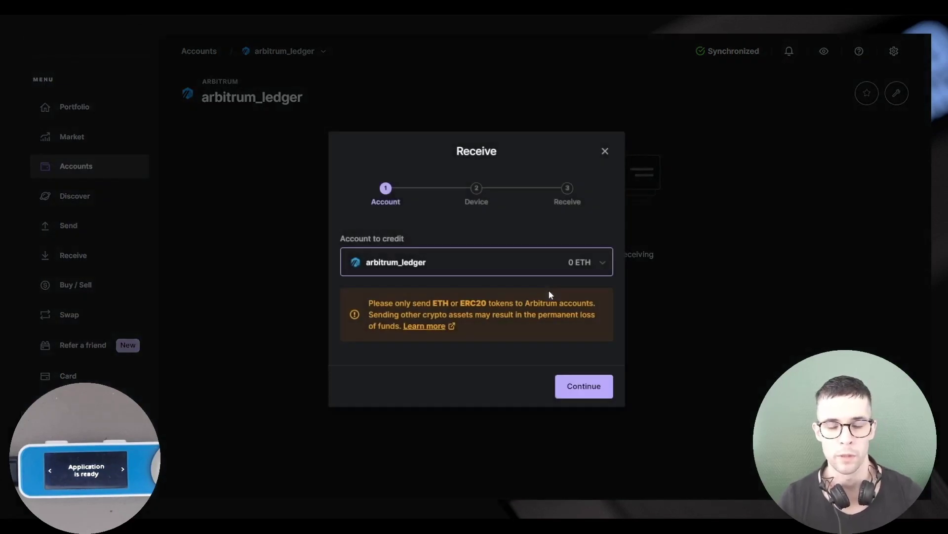
{"action": "left_click", "coordinate": [584, 386]}
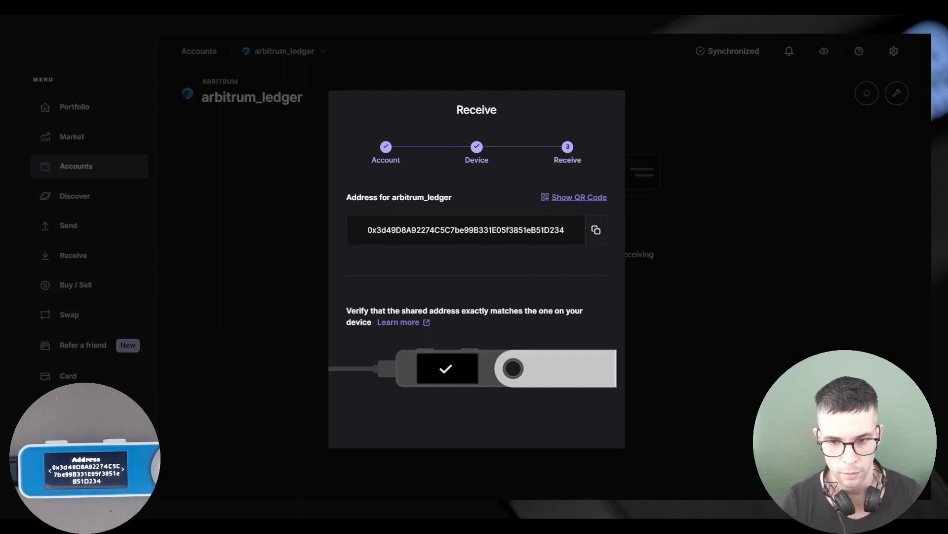
Copy the arbitrum_ledger receive address and re-verify it on the device
{"action": "left_click", "coordinate": [596, 230]}
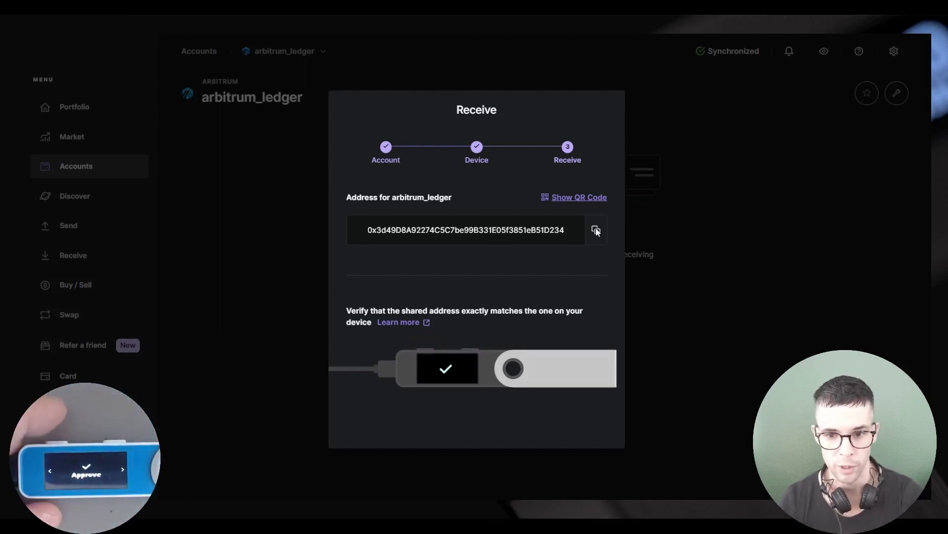
{"action": "left_click", "coordinate": [597, 232]}
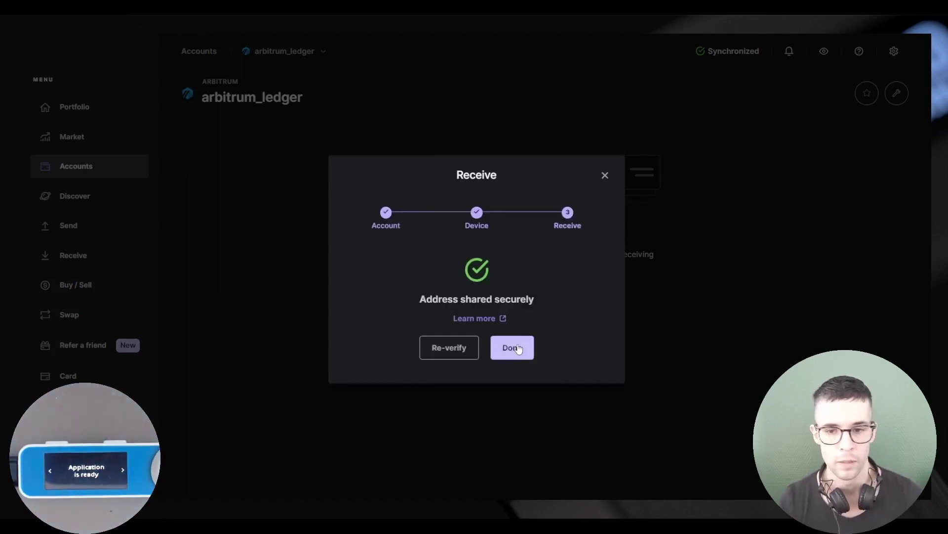
{"action": "left_click", "coordinate": [467, 350]}
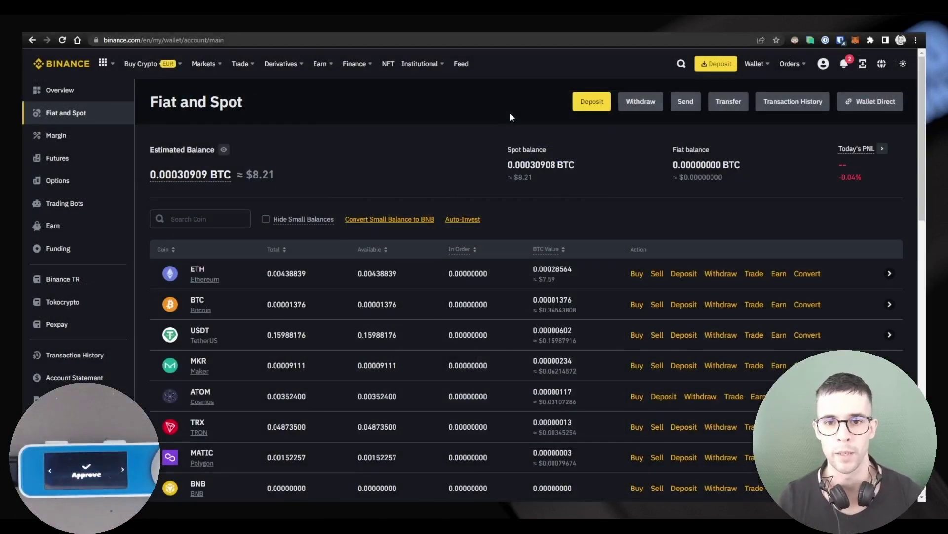
Glance at the ETH holding details, then start an ETH withdrawal
{"action": "double_click", "coordinate": [198, 269]}
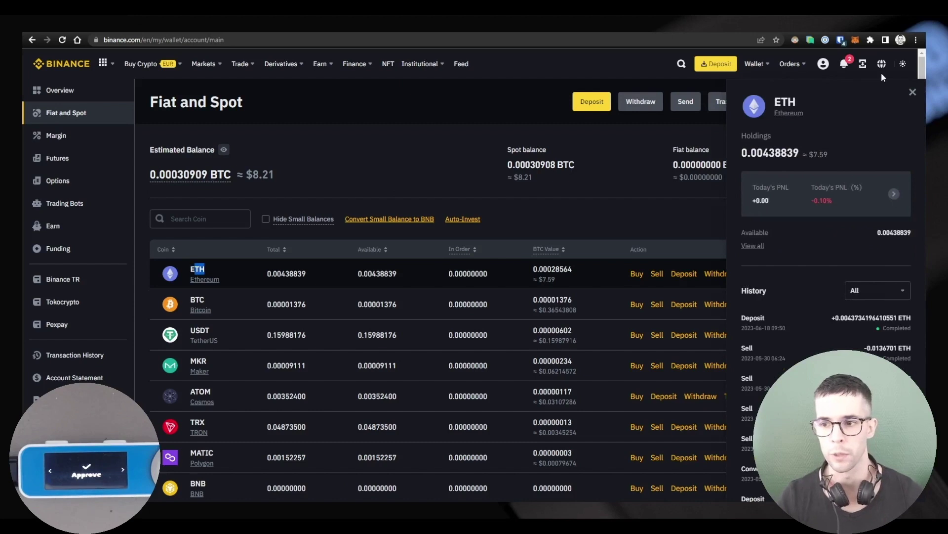
{"action": "left_click", "coordinate": [912, 93]}
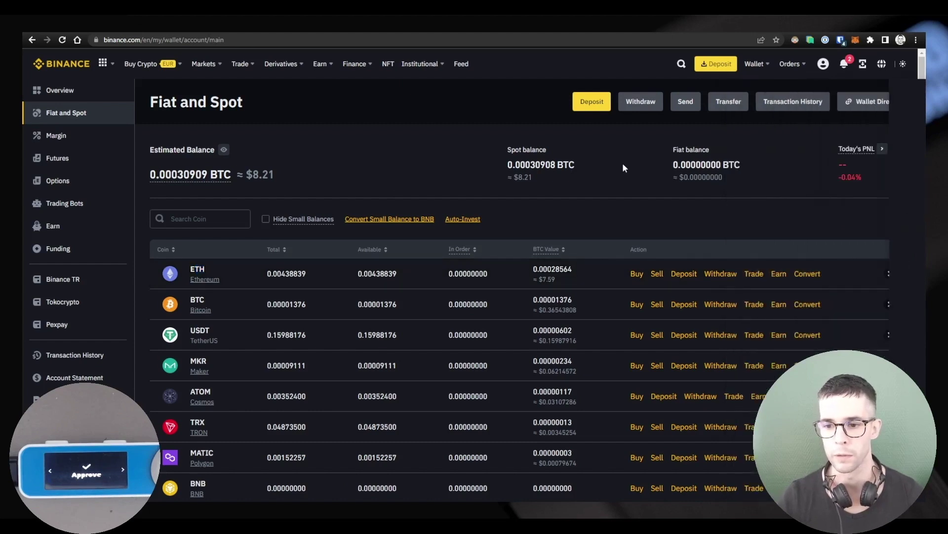
{"action": "left_click", "coordinate": [722, 274]}
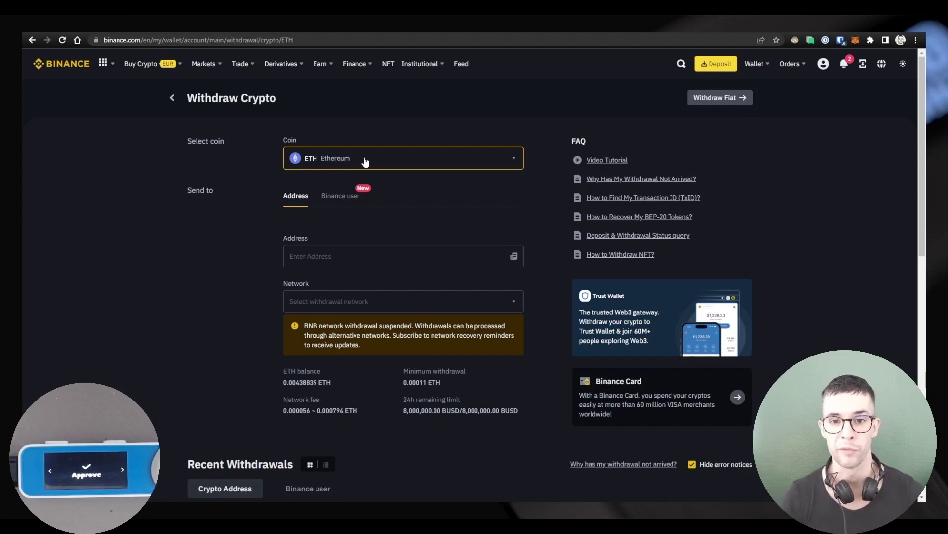
{"action": "left_click", "coordinate": [365, 162]}
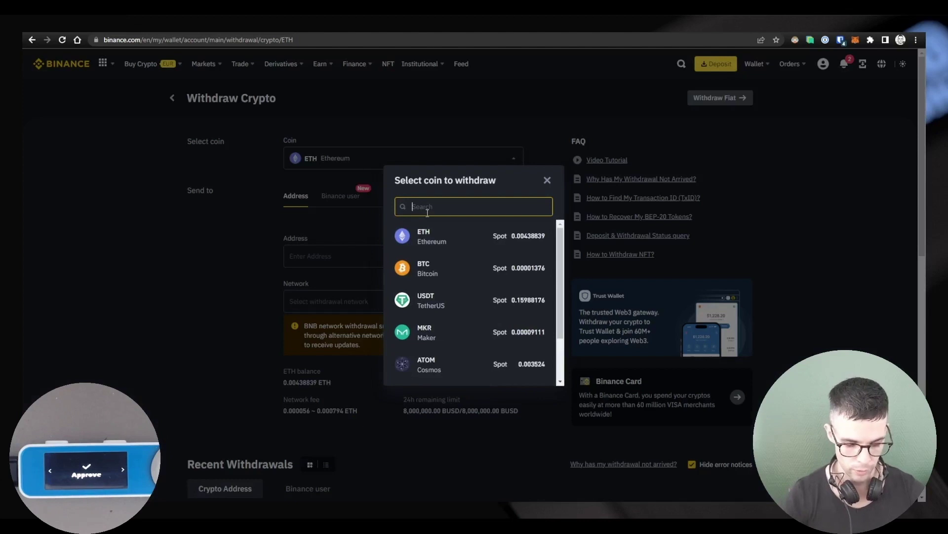
{"action": "type", "text": "arb"}
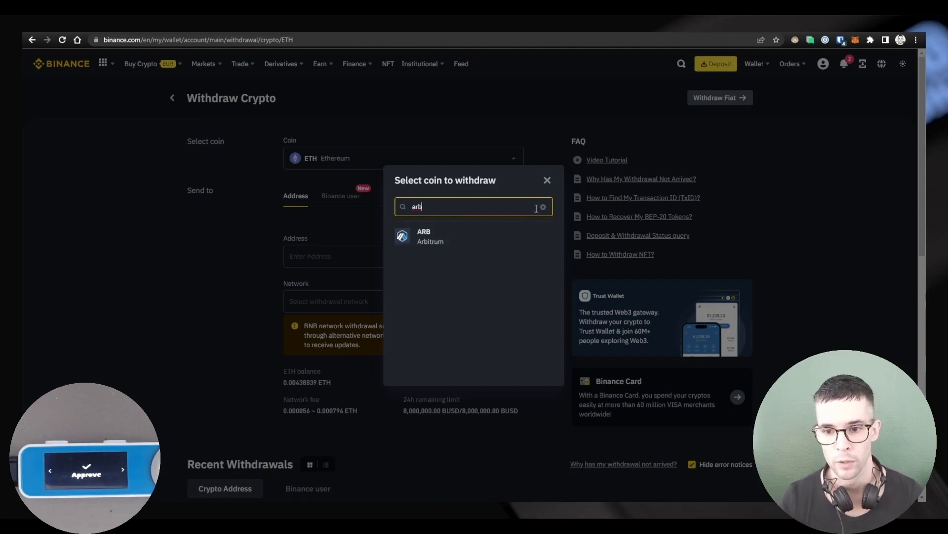
{"action": "left_click", "coordinate": [548, 180]}
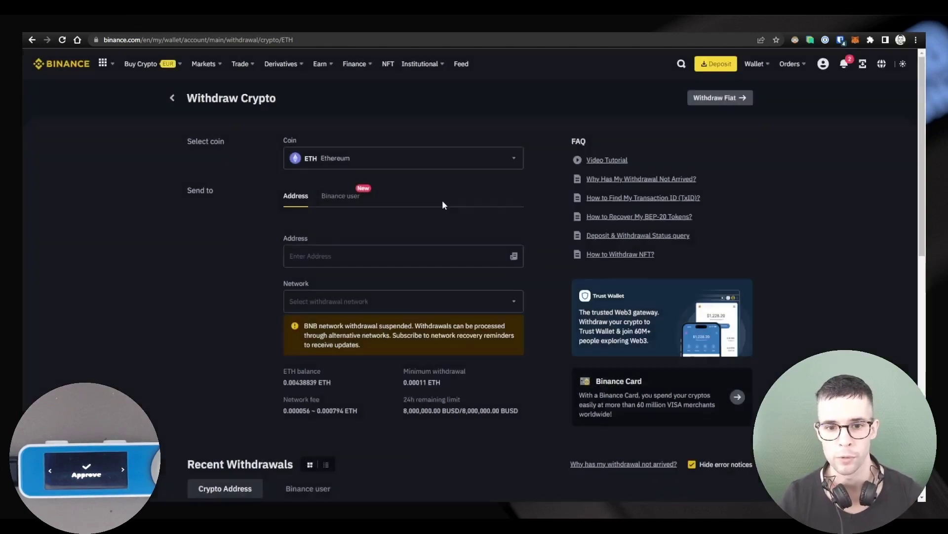
Paste the Ledger receive address and choose Arbitrum One as the network
{"action": "left_click", "coordinate": [312, 257]}
{"action": "key", "text": "ctrl+v"}
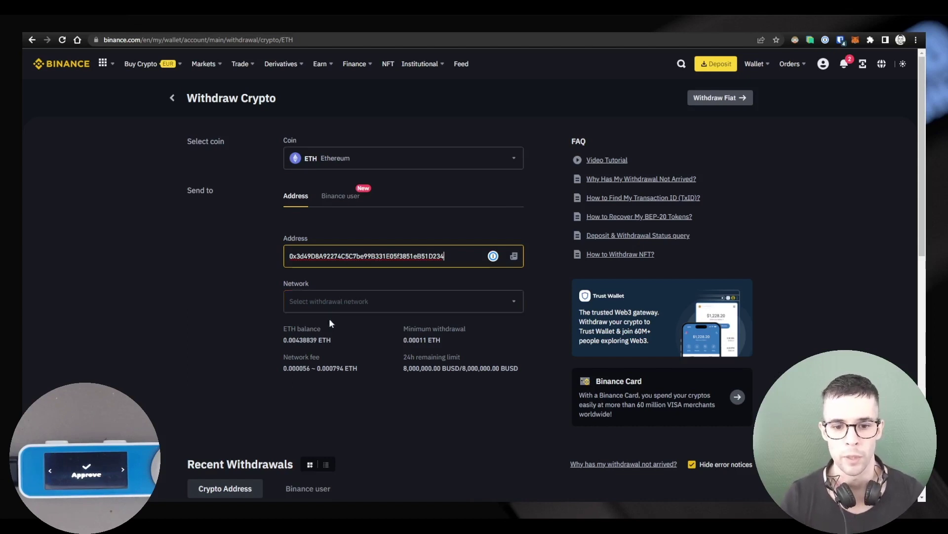
{"action": "left_click", "coordinate": [324, 299]}
{"action": "scroll", "coordinate": [410, 287], "scroll_direction": "down", "scroll_amount": 2}
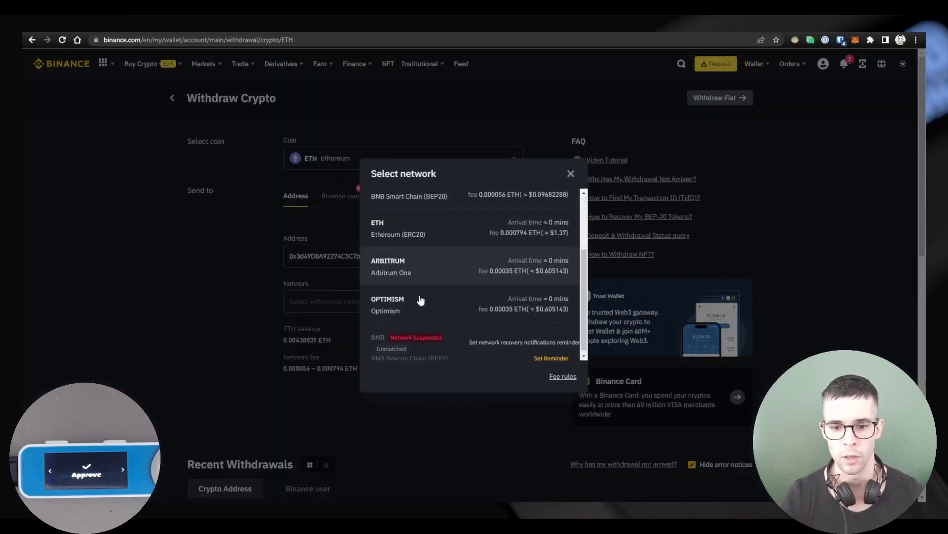
{"action": "left_click", "coordinate": [423, 275]}
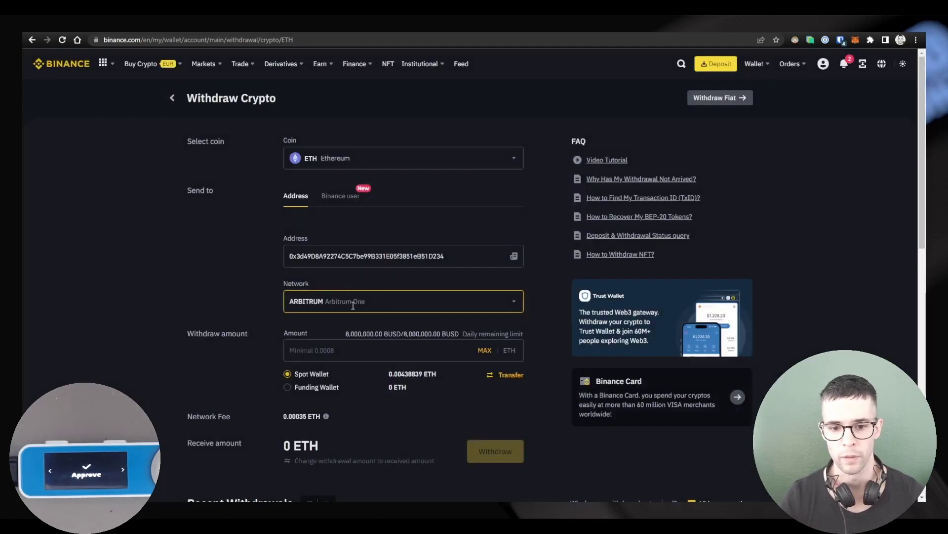
Switch the withdrawal network to Ethereum (ERC20)
{"action": "left_click", "coordinate": [371, 304]}
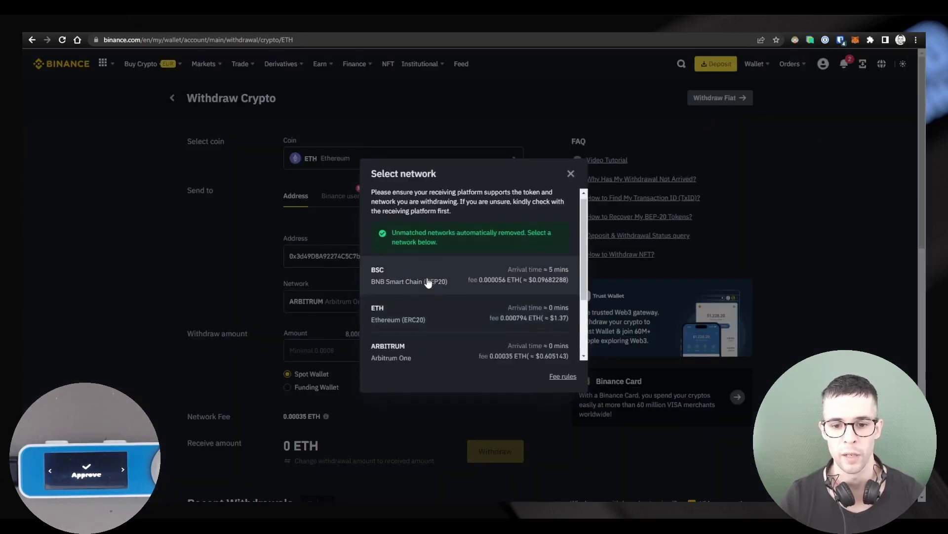
{"action": "scroll", "coordinate": [395, 292], "scroll_direction": "down", "scroll_amount": 1}
{"action": "left_click", "coordinate": [402, 272]}
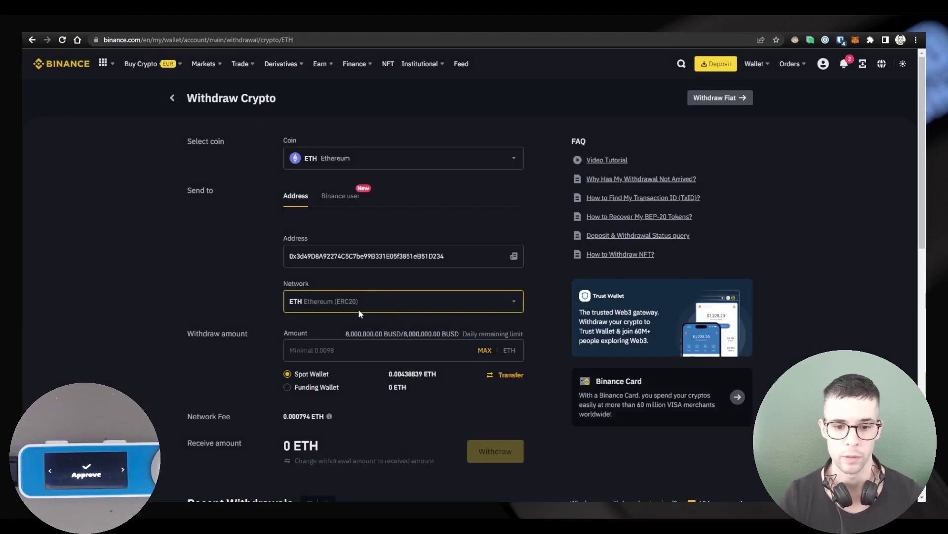
Try ARB as the coin, paste the Ledger address and select the Arbitrum One network
{"action": "left_click", "coordinate": [360, 165]}
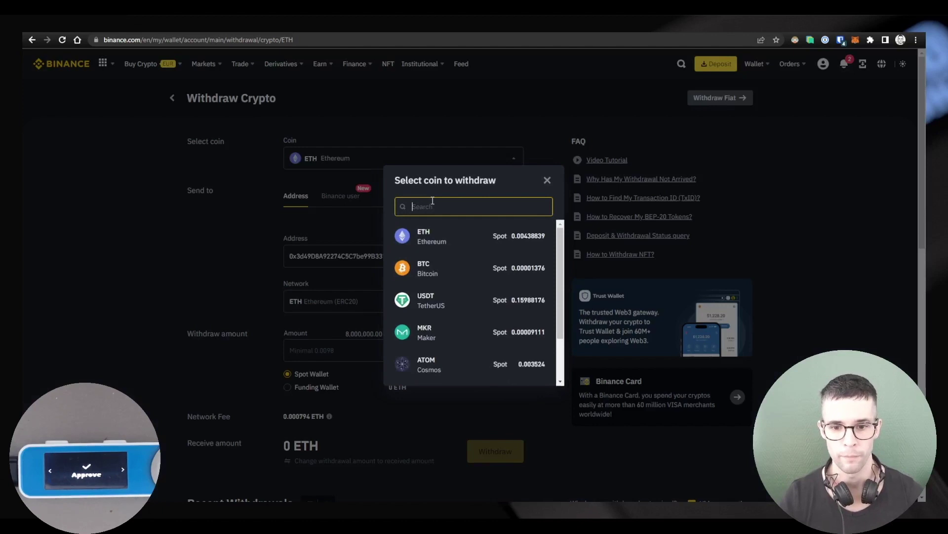
{"action": "type", "text": "arb"}
{"action": "left_click", "coordinate": [395, 239]}
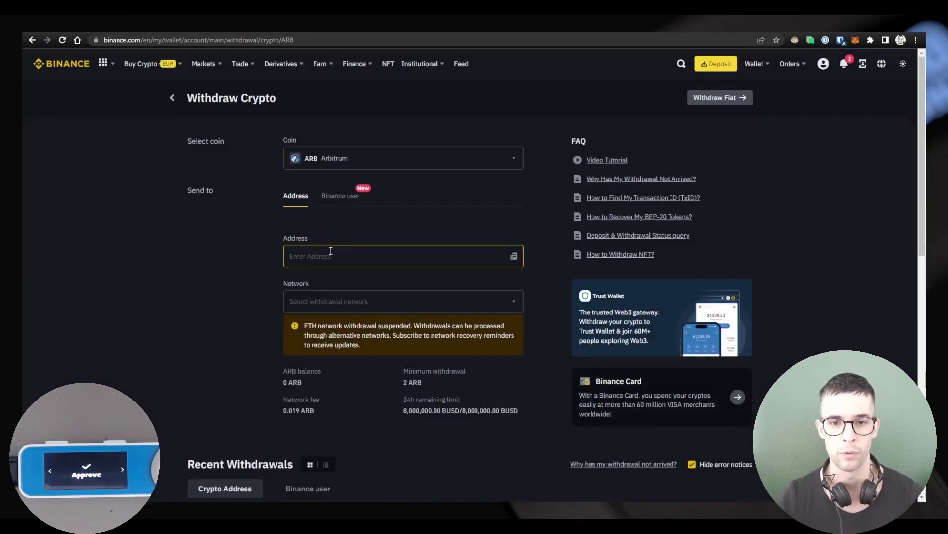
{"action": "left_click", "coordinate": [323, 261]}
{"action": "key", "text": "ctrl+v"}
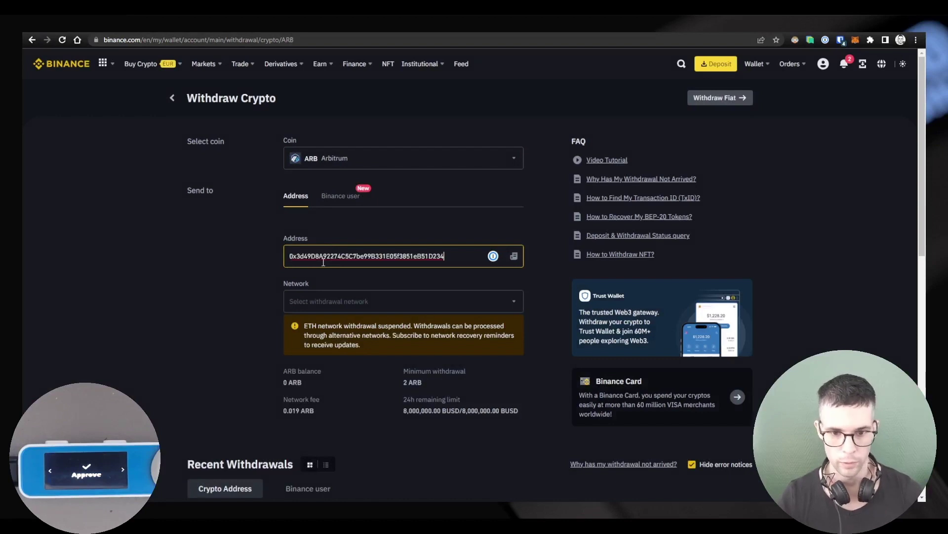
{"action": "left_click", "coordinate": [329, 302]}
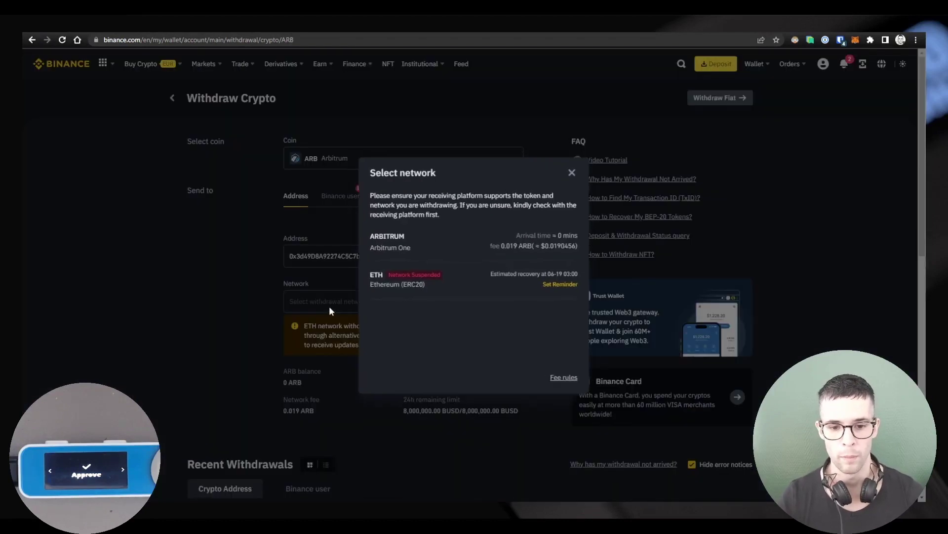
{"action": "left_click", "coordinate": [398, 246]}
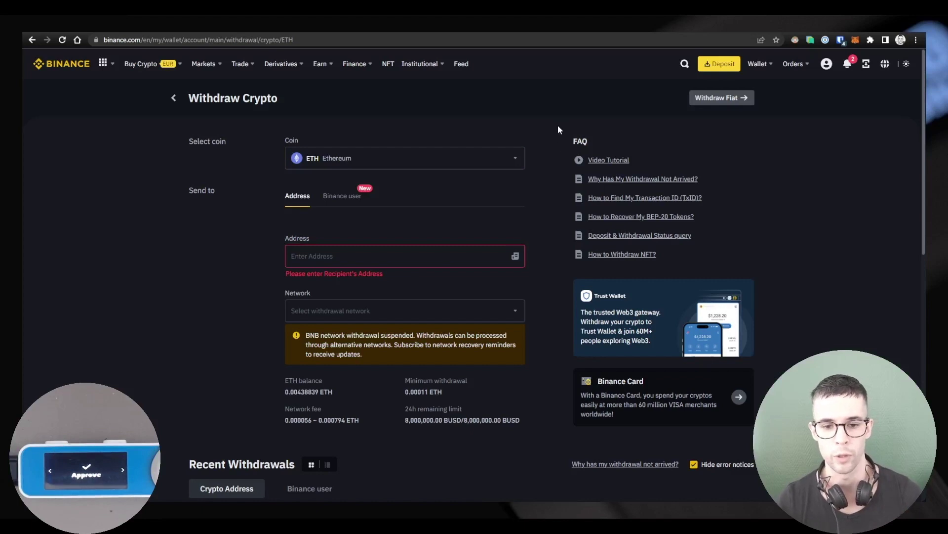
Paste the Ledger address, choose Arbitrum One, and enter the full 0.00438839 ETH amount
{"action": "left_click", "coordinate": [306, 255]}
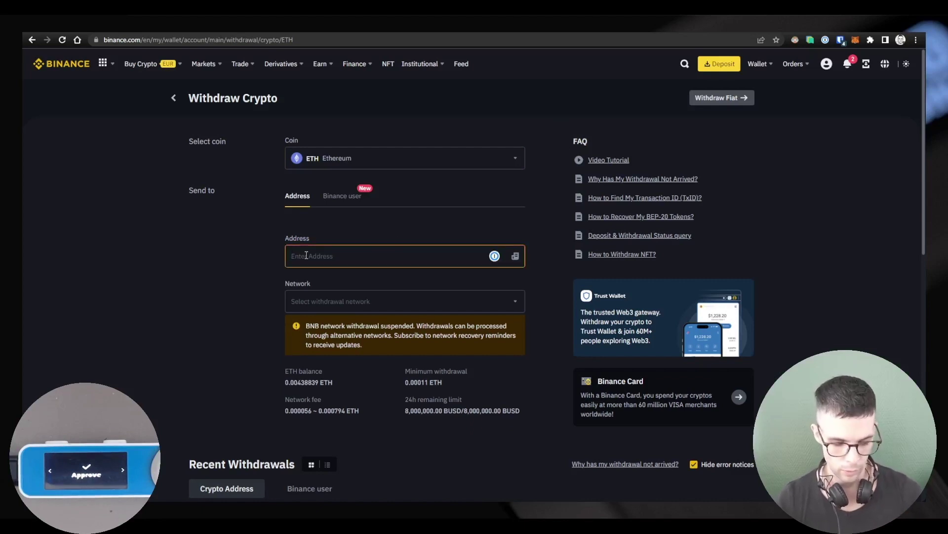
{"action": "key", "text": "ctrl+v"}
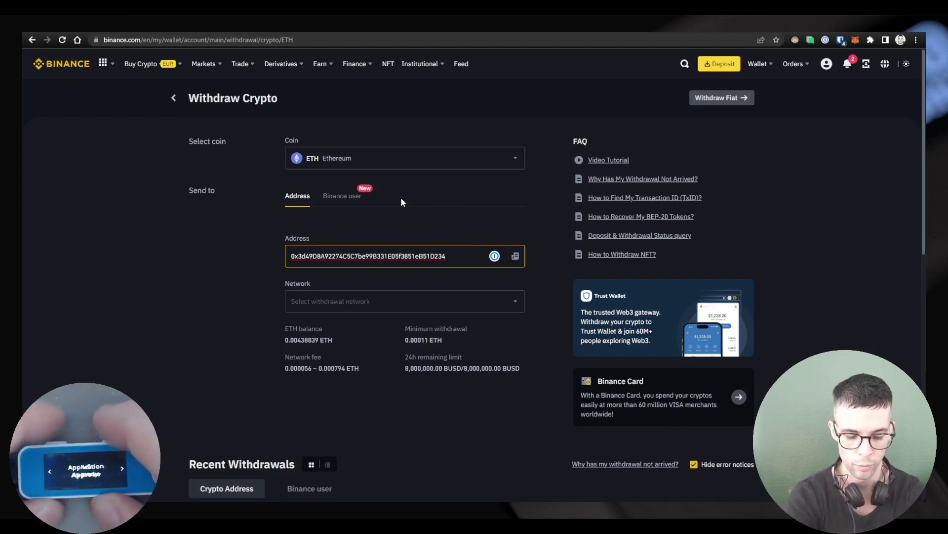
{"action": "left_click", "coordinate": [360, 303]}
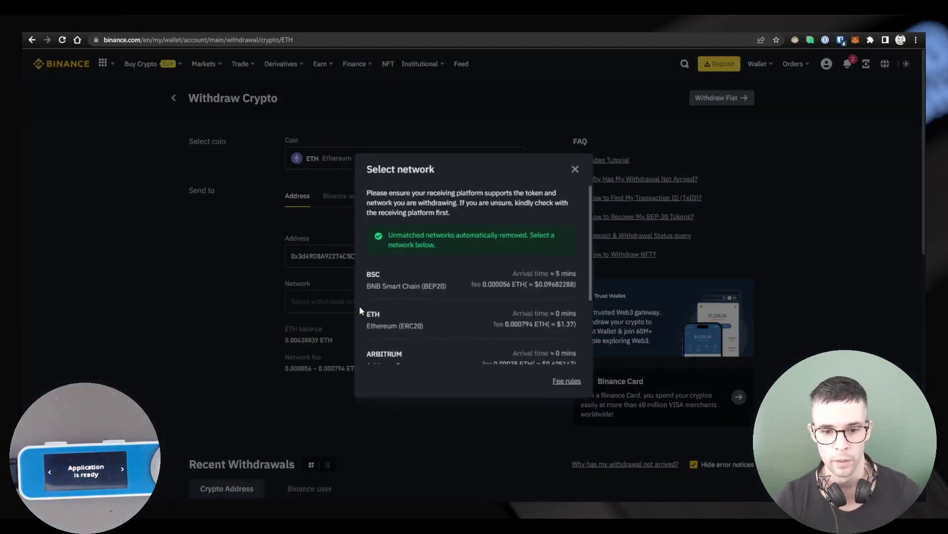
{"action": "scroll", "coordinate": [414, 292], "scroll_direction": "down", "scroll_amount": 2}
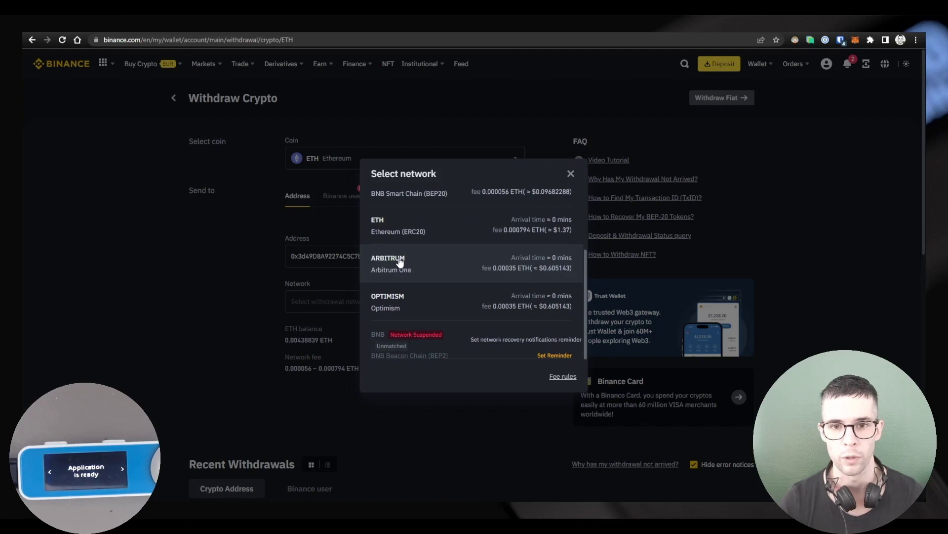
{"action": "left_click", "coordinate": [400, 262]}
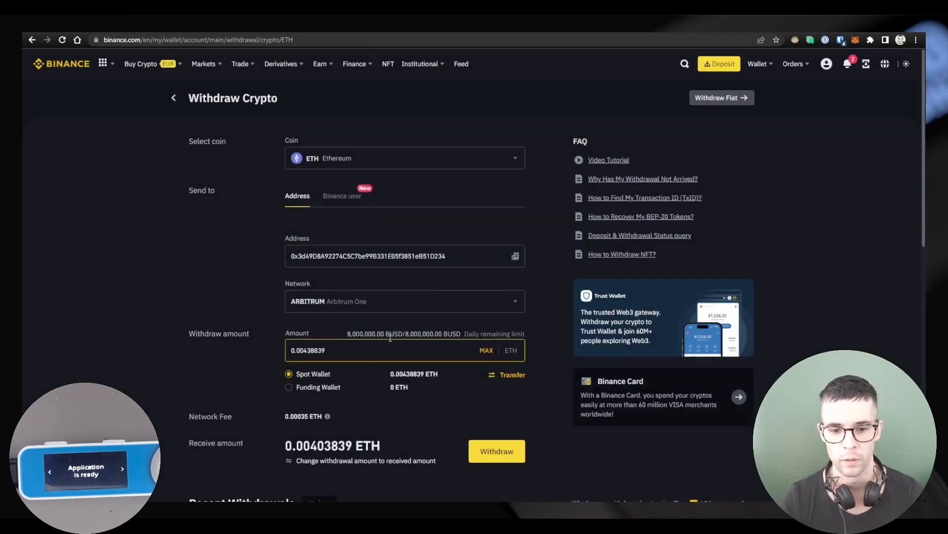
{"action": "left_click", "coordinate": [487, 350]}
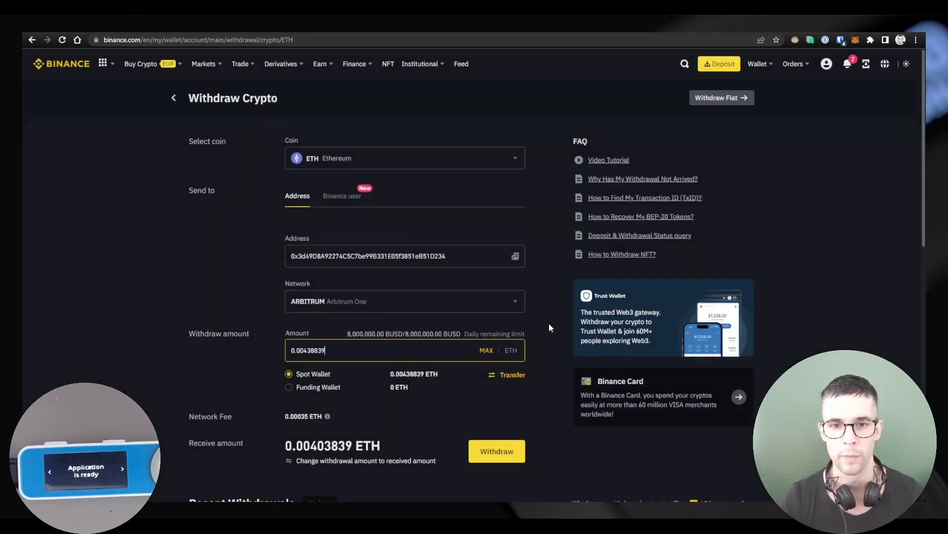
{"action": "scroll", "coordinate": [534, 320], "scroll_direction": "down", "scroll_amount": 2}
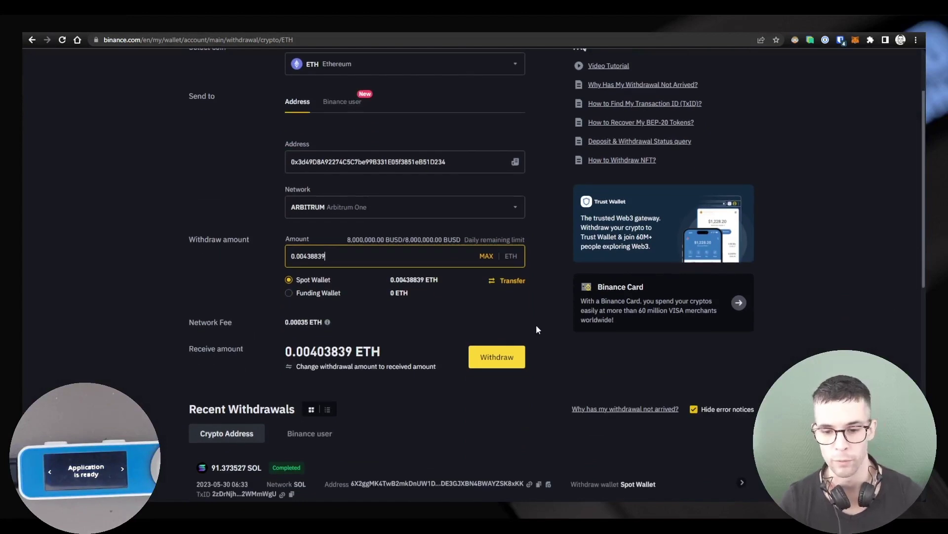
Review the withdrawal's recipient address and 0.00035 ETH network fee, then confirm it
{"action": "left_click", "coordinate": [500, 355]}
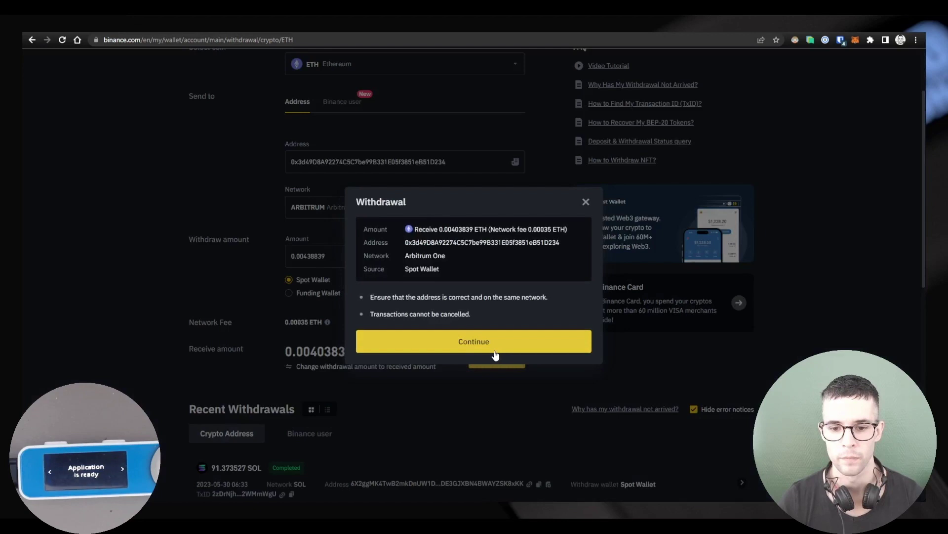
{"action": "left_click_drag", "start_coordinate": [439, 270], "coordinate": [399, 232]}
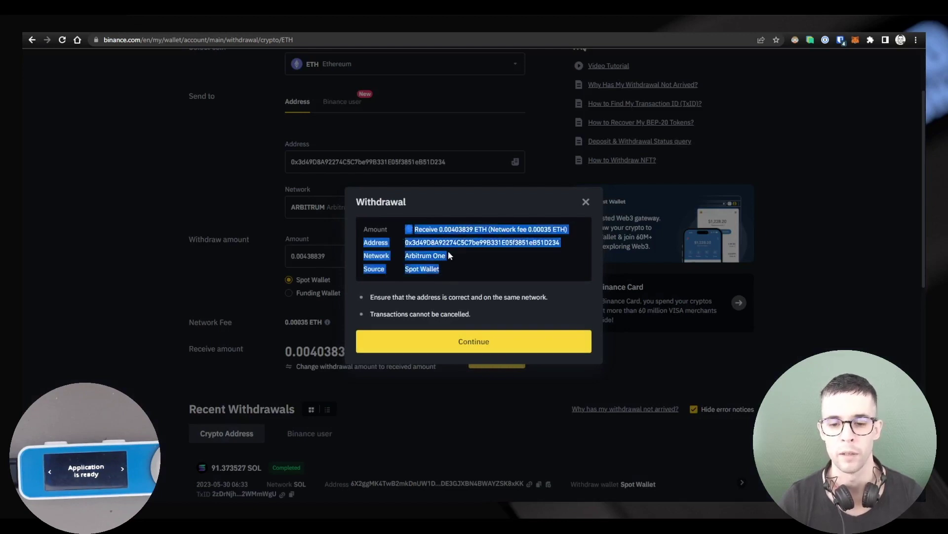
{"action": "left_click", "coordinate": [469, 253]}
{"action": "double_click", "coordinate": [473, 244]}
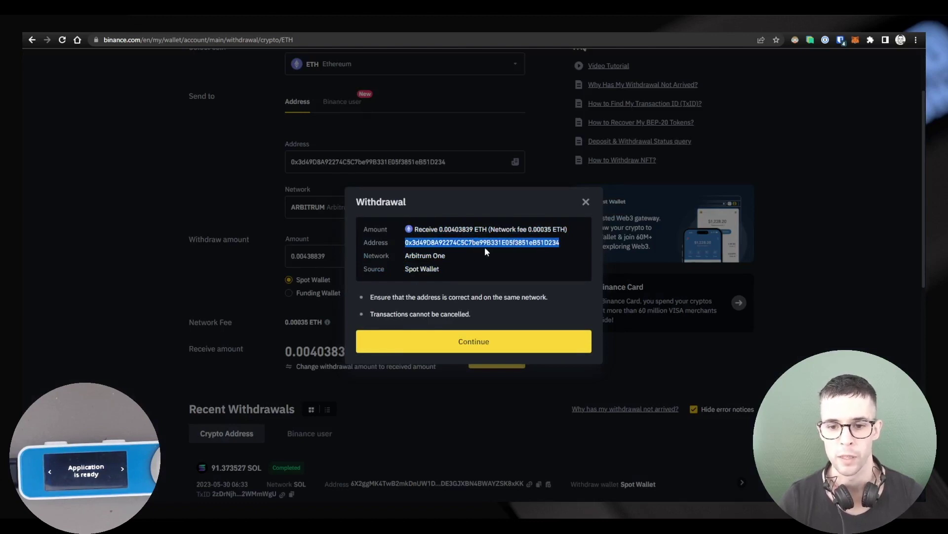
{"action": "left_click", "coordinate": [492, 231]}
{"action": "left_click_drag", "start_coordinate": [529, 229], "coordinate": [569, 229]}
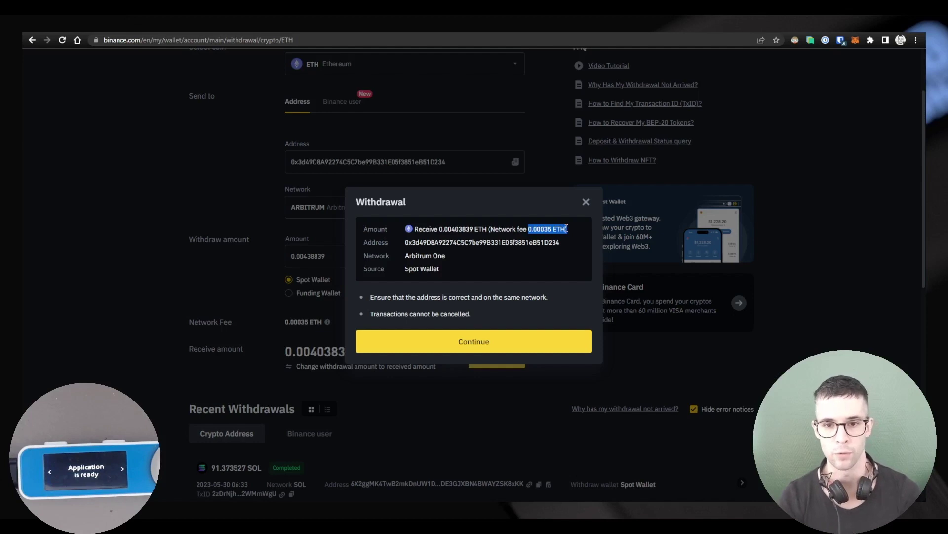
{"action": "left_click_drag", "start_coordinate": [406, 242], "coordinate": [549, 243]}
{"action": "left_click", "coordinate": [501, 277]}
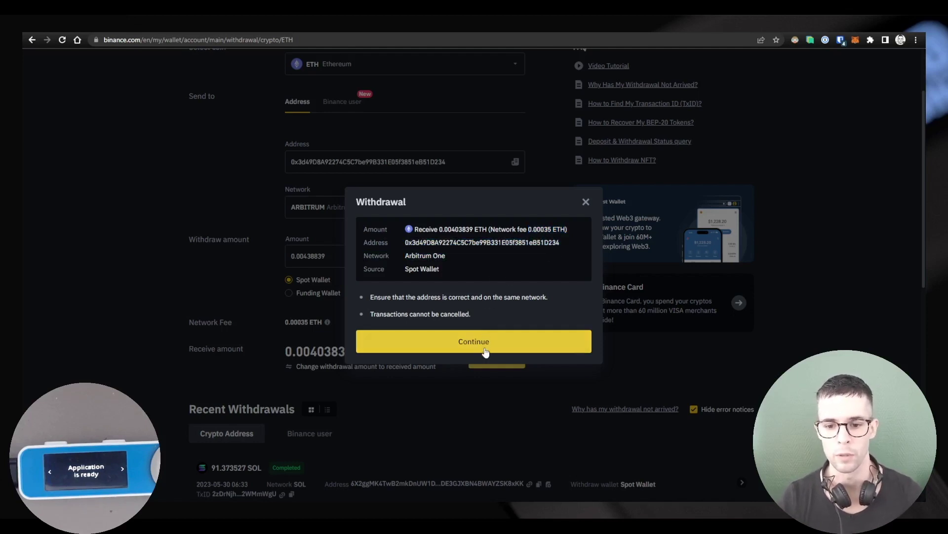
{"action": "left_click", "coordinate": [487, 348]}
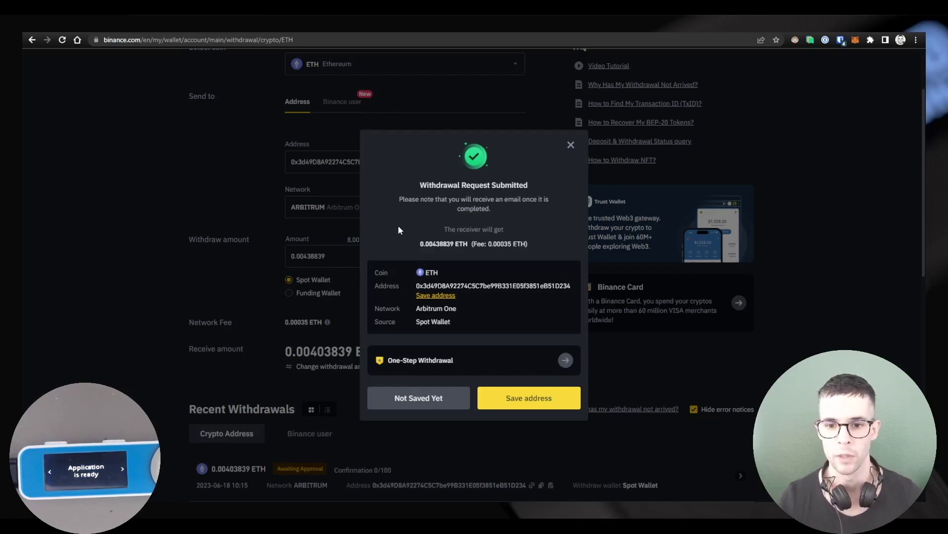
Check the submitted notice's 0.00438839 amount and address, then close it
{"action": "left_click_drag", "start_coordinate": [444, 181], "coordinate": [530, 185]}
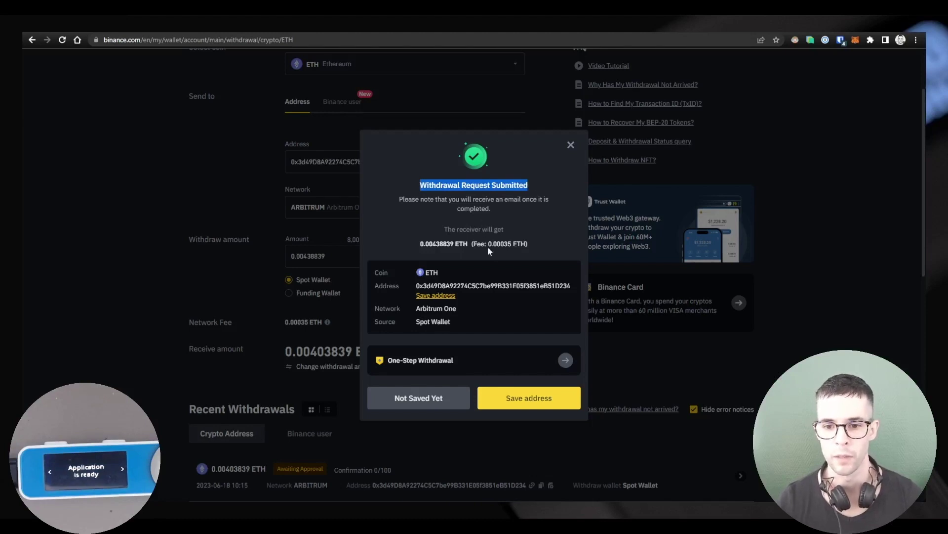
{"action": "left_click_drag", "start_coordinate": [419, 246], "coordinate": [455, 246]}
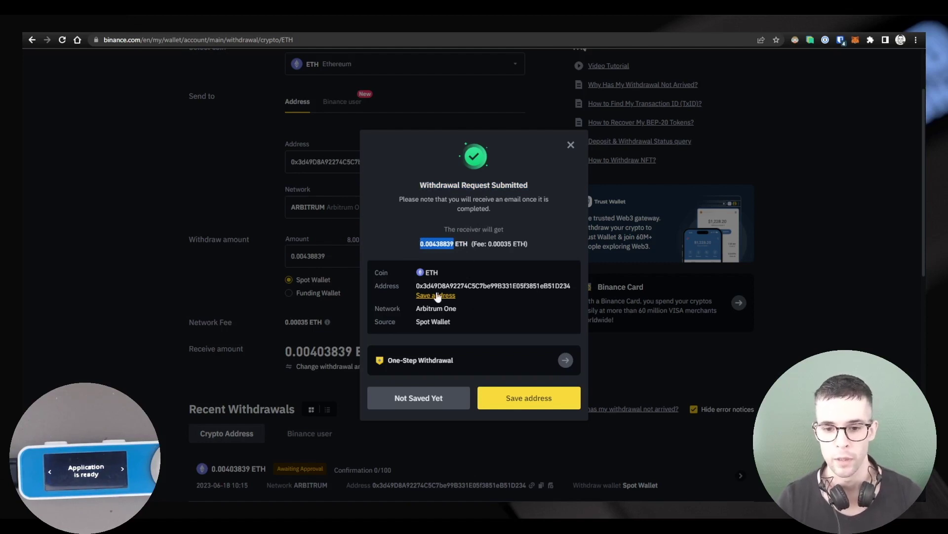
{"action": "double_click", "coordinate": [550, 285]}
{"action": "key", "text": "ctrl+c"}
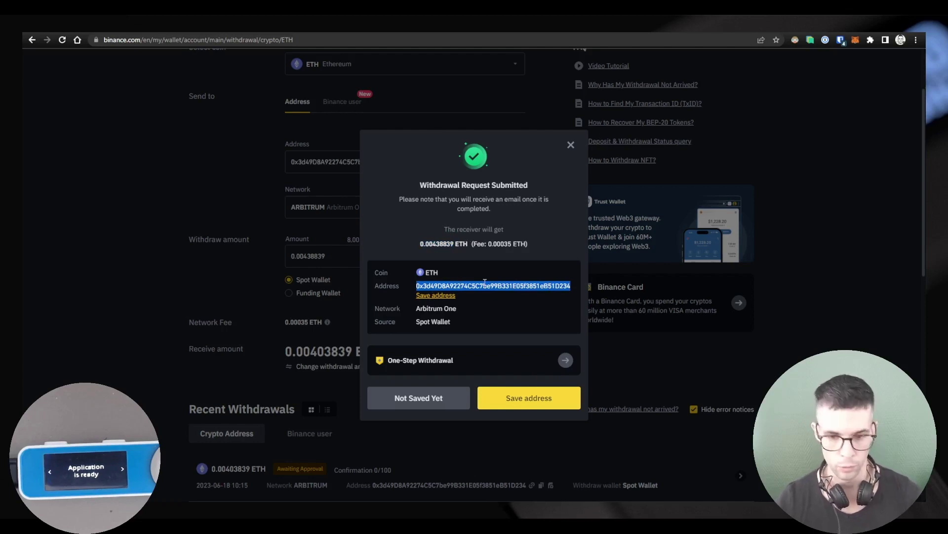
{"action": "left_click", "coordinate": [571, 146]}
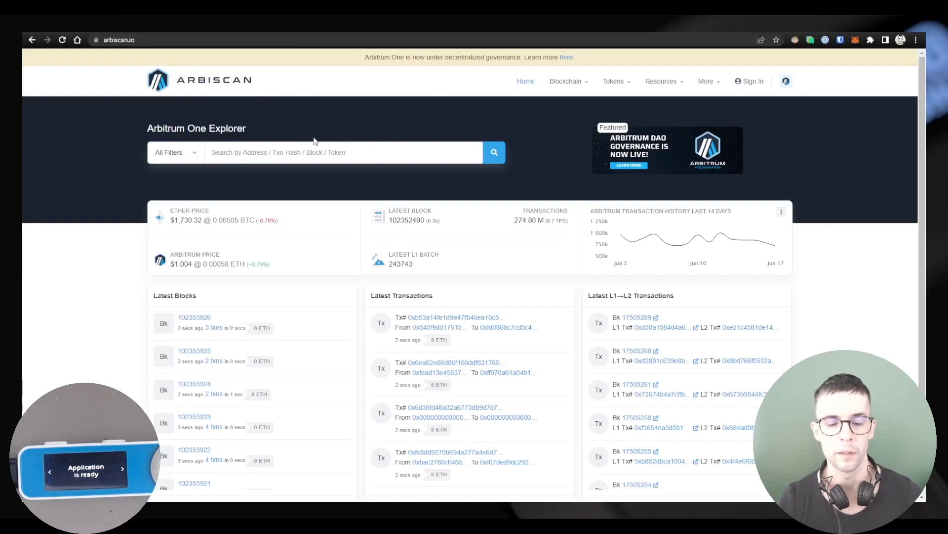
Search Arbiscan for the Ledger receiving address and check the transfer from 21 secs ago
{"action": "left_click", "coordinate": [284, 152]}
{"action": "key", "text": "ctrl+v"}
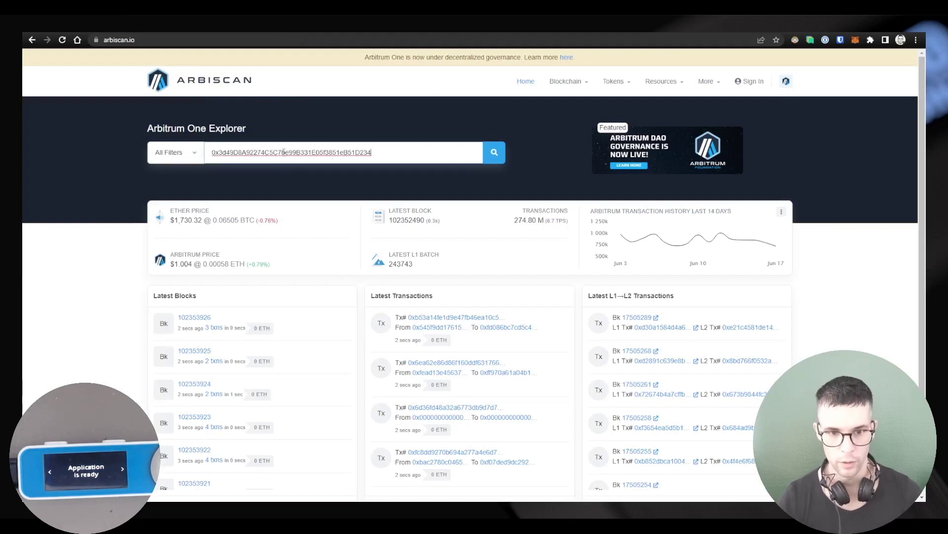
{"action": "key", "text": "Return"}
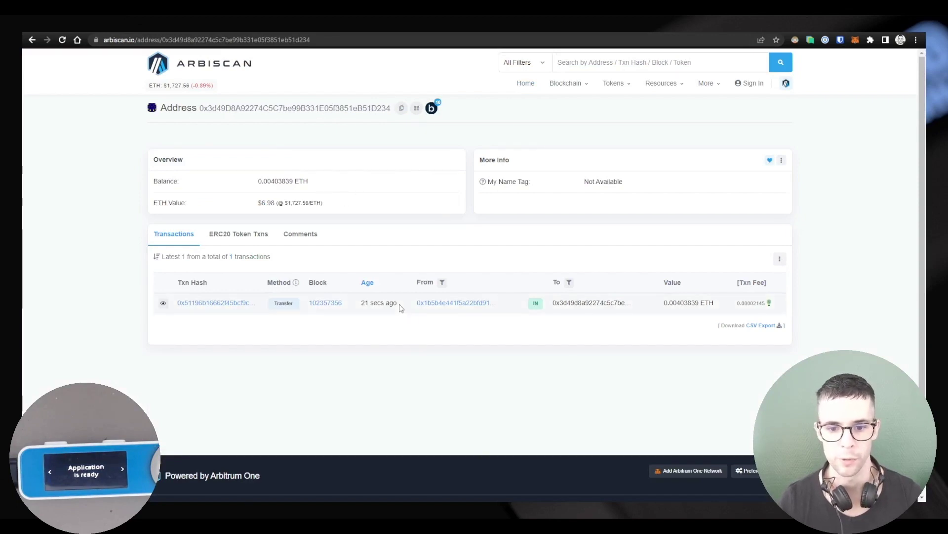
{"action": "left_click_drag", "start_coordinate": [401, 305], "coordinate": [360, 309]}
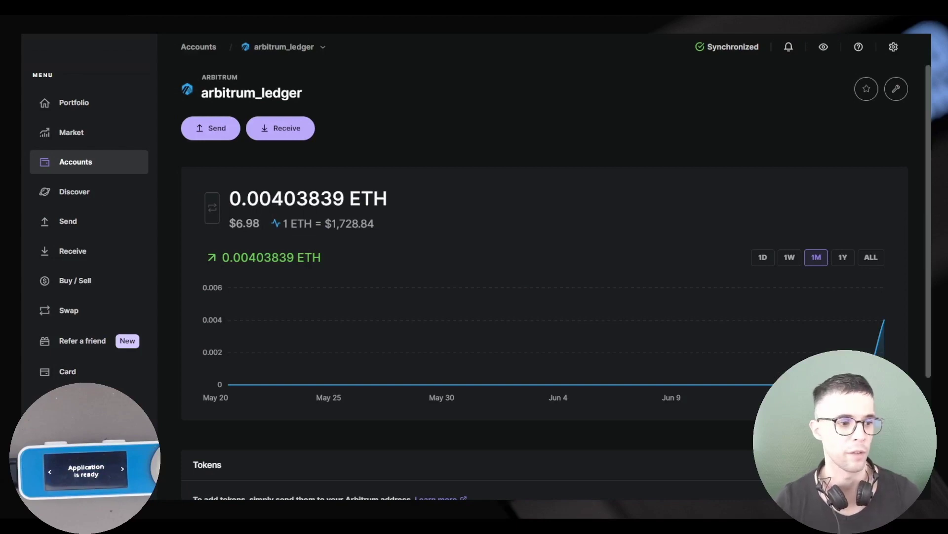
Scroll down the arbitrum_ledger account page and start adding a token to it
{"action": "scroll", "coordinate": [543, 247], "scroll_direction": "down", "scroll_amount": 3}
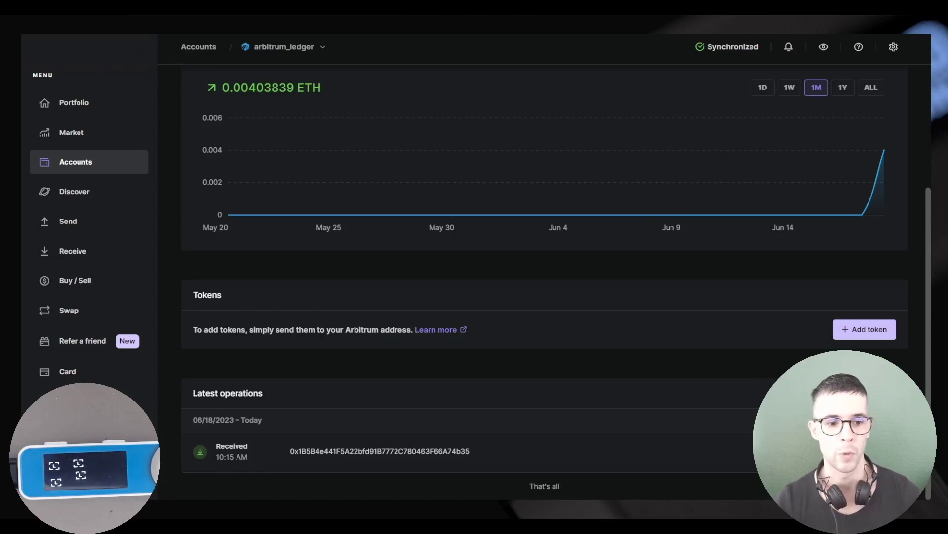
{"action": "left_click", "coordinate": [864, 330]}
Open the token dropdown and scroll through the offered Arbitrum tokens, such as GMX and Radiant
{"action": "left_click", "coordinate": [488, 330]}
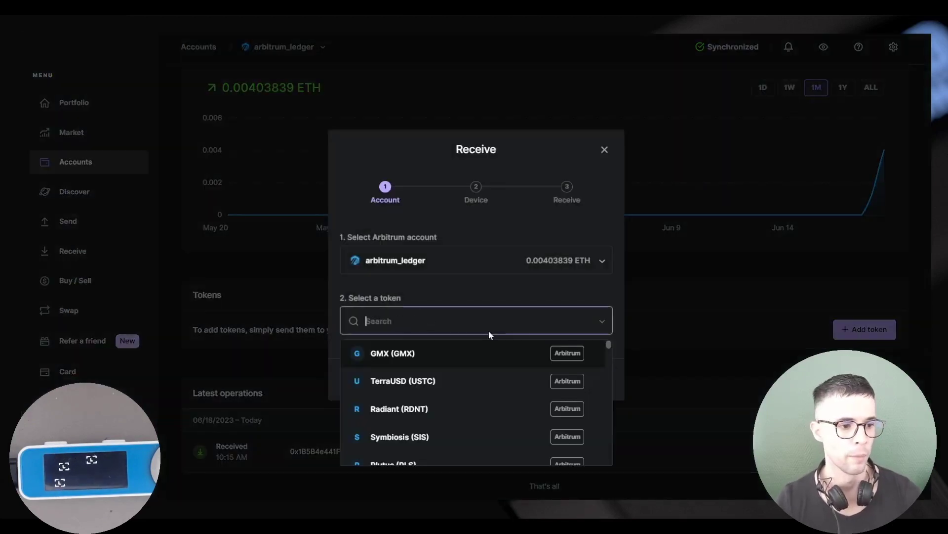
{"action": "scroll", "coordinate": [494, 370], "scroll_direction": "down", "scroll_amount": 1}
{"action": "scroll", "coordinate": [494, 374], "scroll_direction": "down", "scroll_amount": 10}
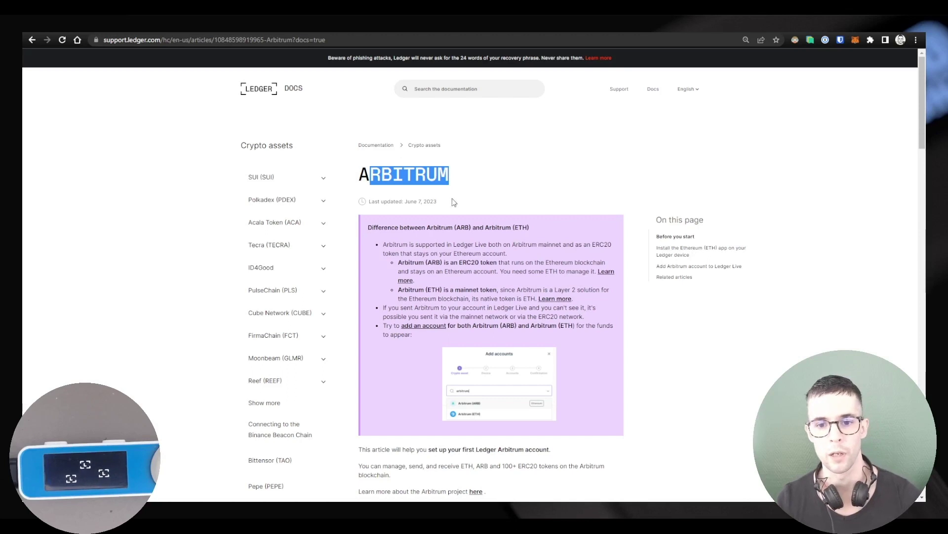
{"action": "left_click", "coordinate": [423, 89]}
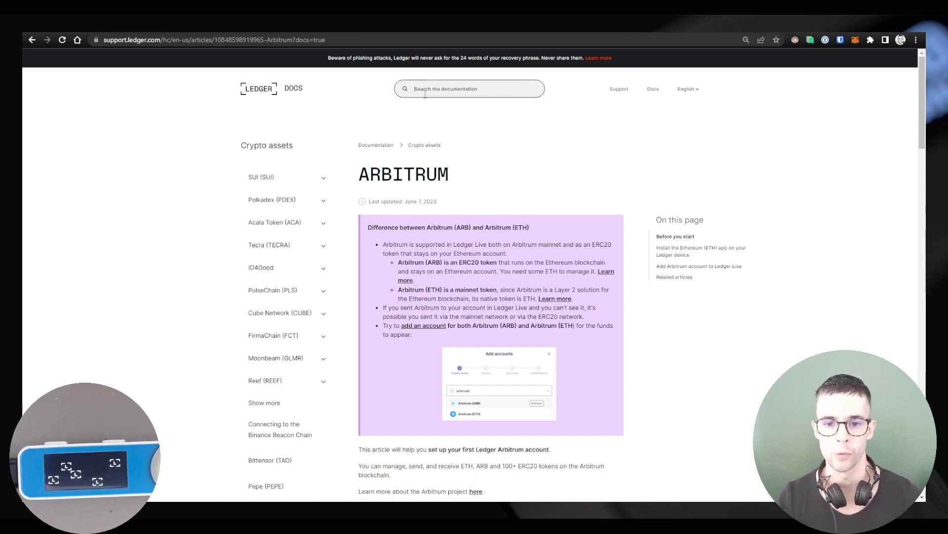
{"action": "scroll", "coordinate": [538, 192], "scroll_direction": "down", "scroll_amount": 5}
{"action": "scroll", "coordinate": [538, 192], "scroll_direction": "down", "scroll_amount": 1}
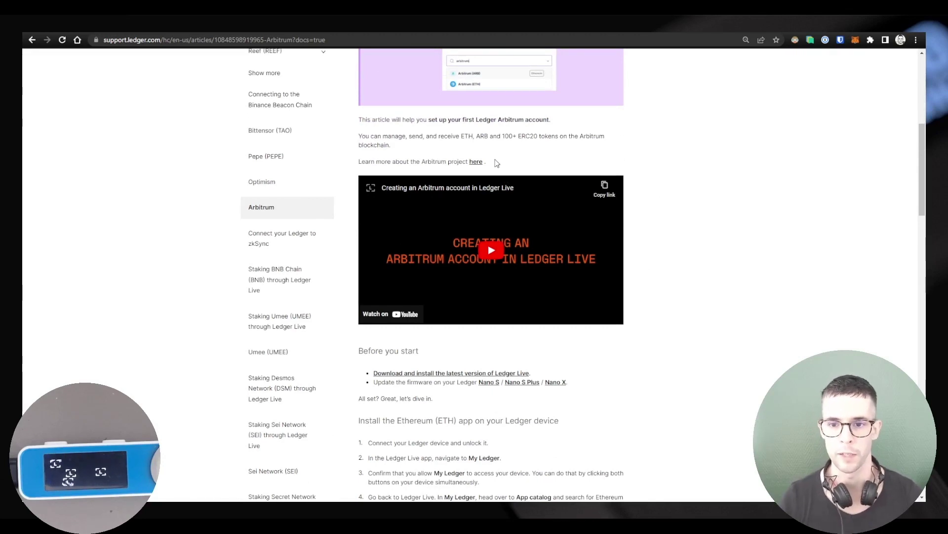
{"action": "scroll", "coordinate": [563, 171], "scroll_direction": "up", "scroll_amount": 4}
{"action": "scroll", "coordinate": [577, 173], "scroll_direction": "up", "scroll_amount": 1}
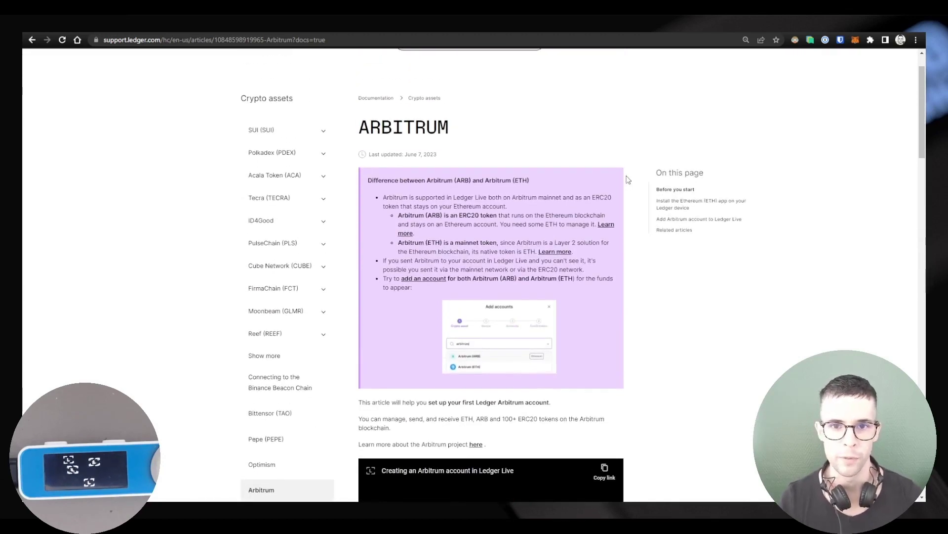